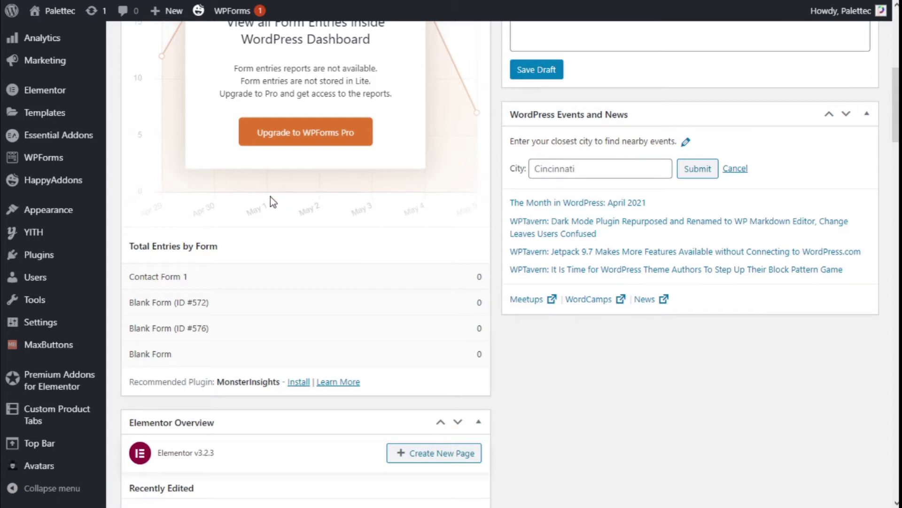
Step: Open the Astra theme Customizer from Appearance > Customize
mouse_move(95, 216)
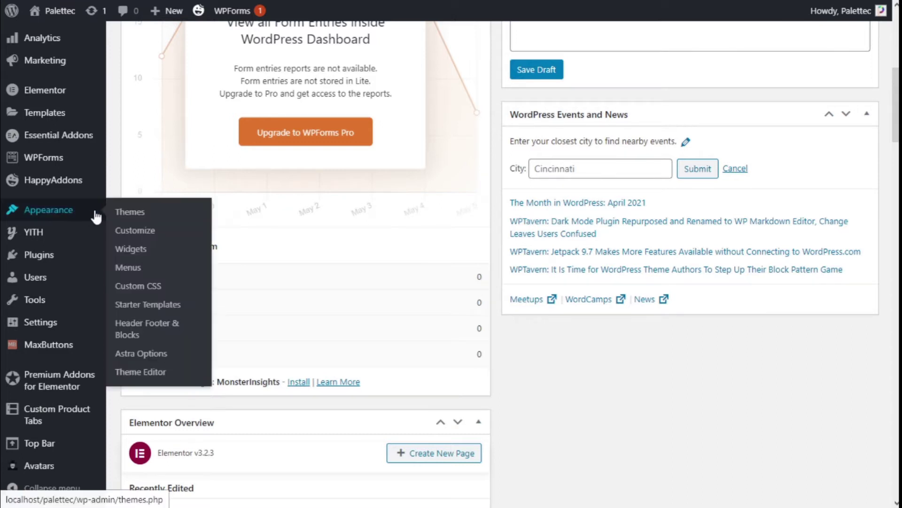
click(133, 228)
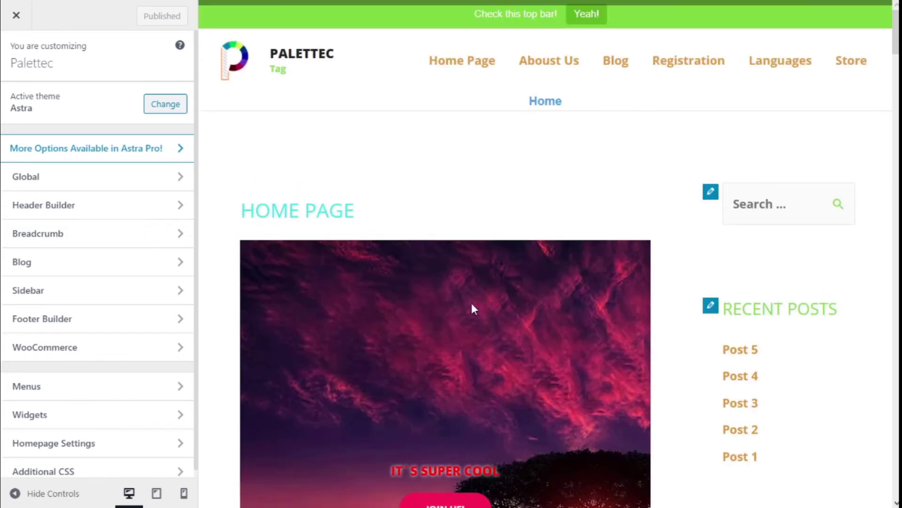
Step: Open the Blog section and load the Blog page in the live preview
click(83, 268)
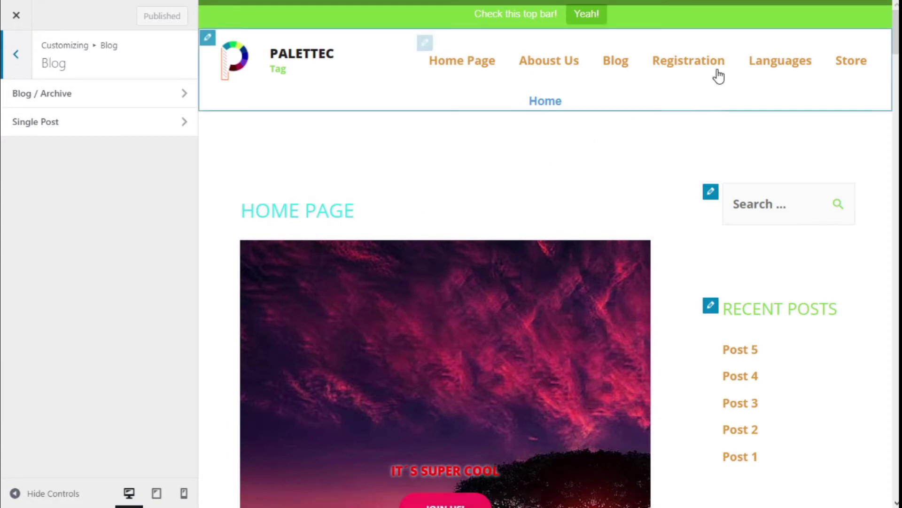
click(616, 65)
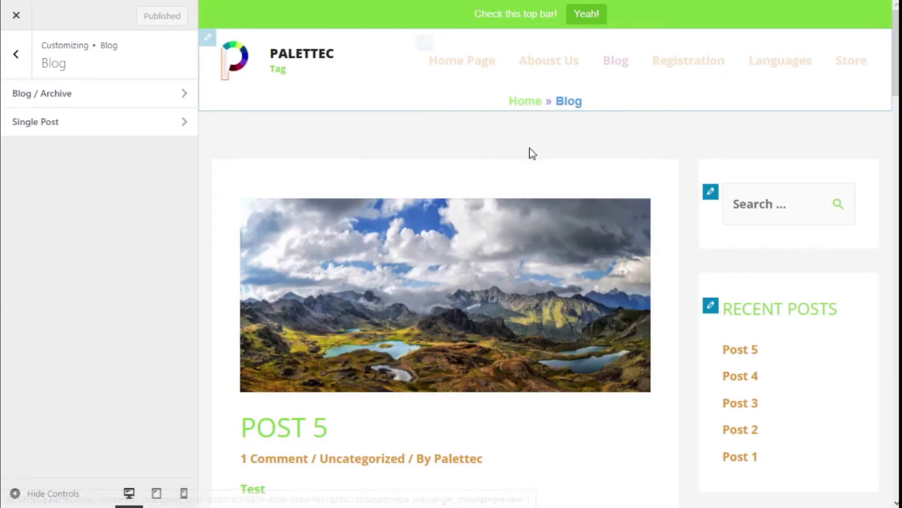
Step: In Blog / Archive, try a narrower custom content width, then keep it at Default
click(53, 99)
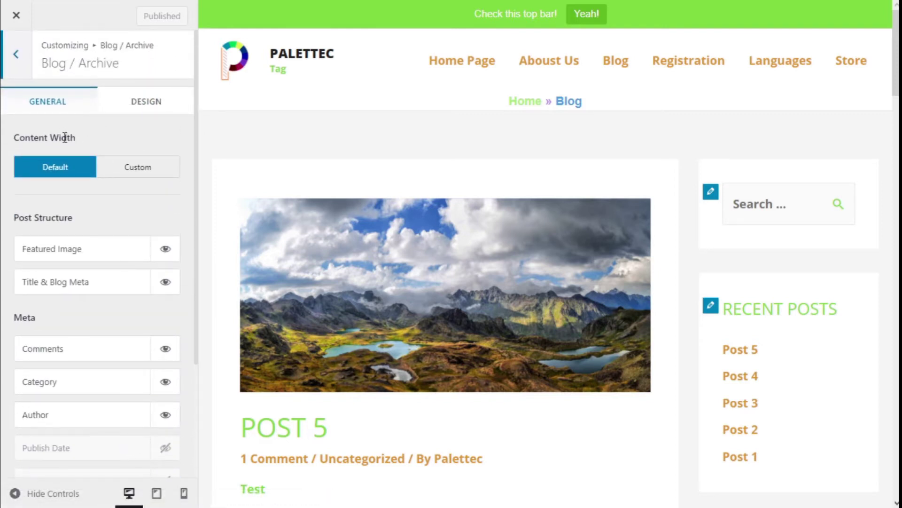
scroll(303, 150, down, 2)
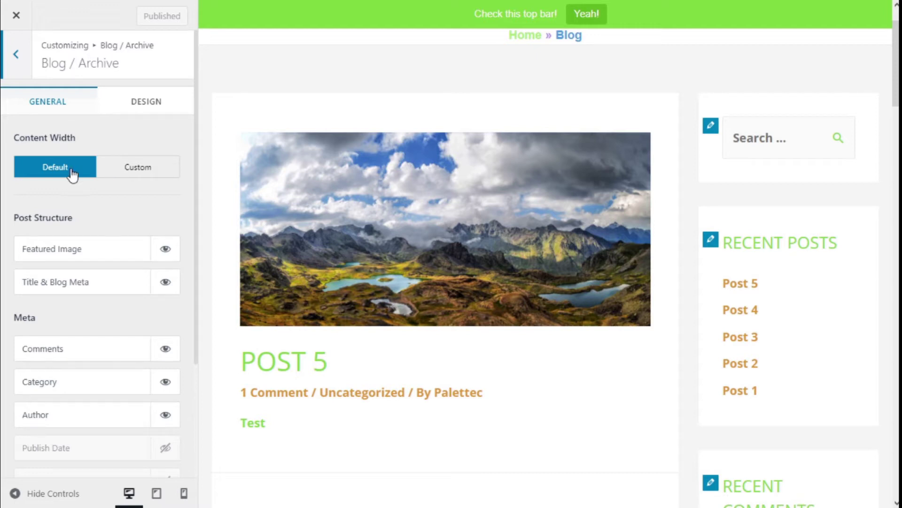
click(114, 175)
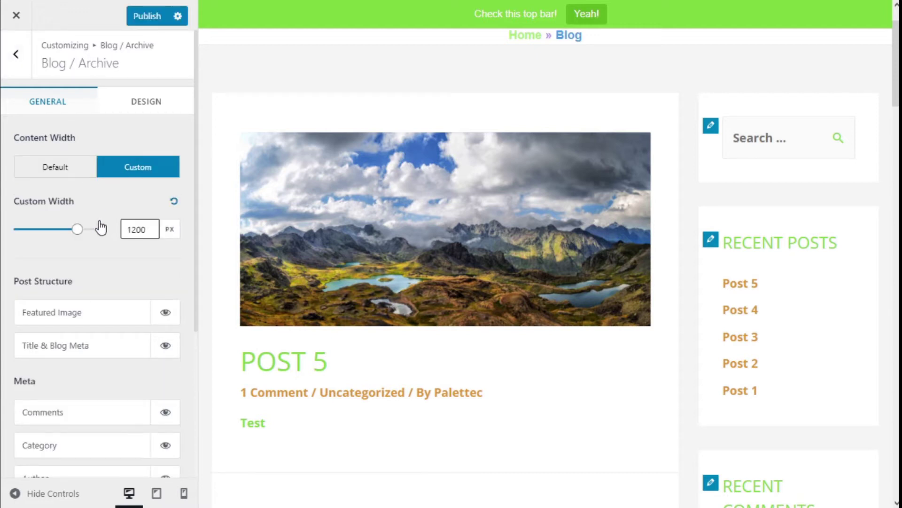
drag(76, 236, 55, 239)
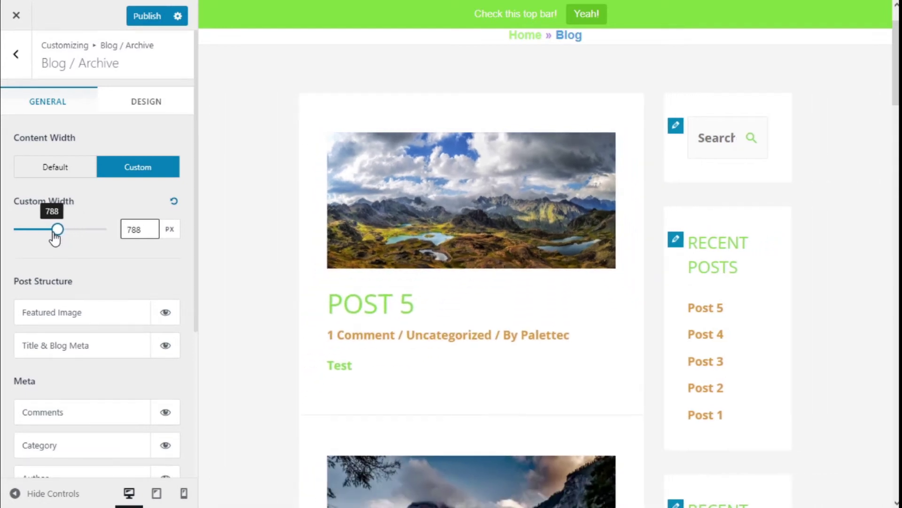
click(86, 175)
click(121, 177)
click(173, 201)
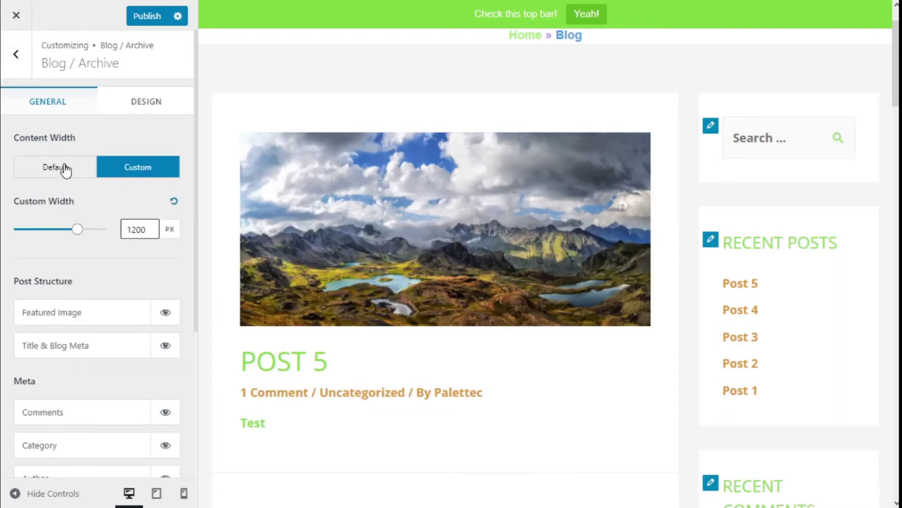
click(64, 167)
scroll(125, 188, down, 1)
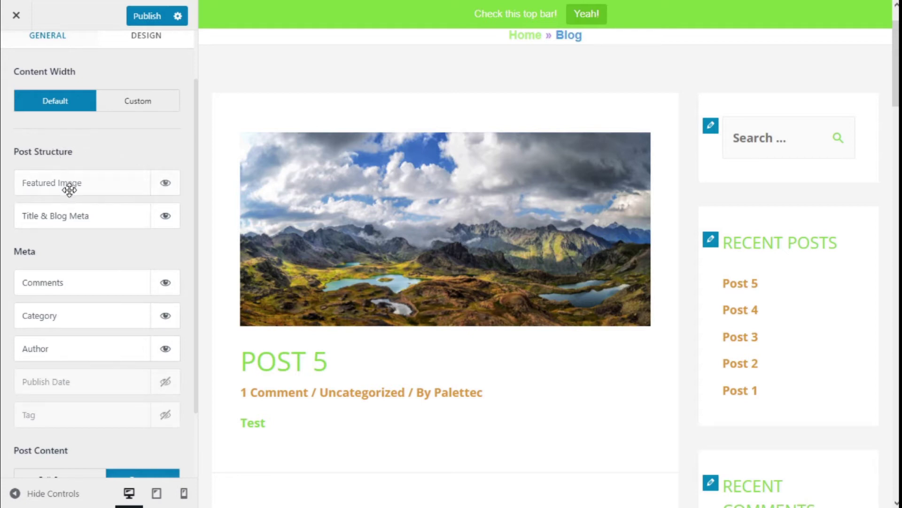
scroll(100, 170, down, 1)
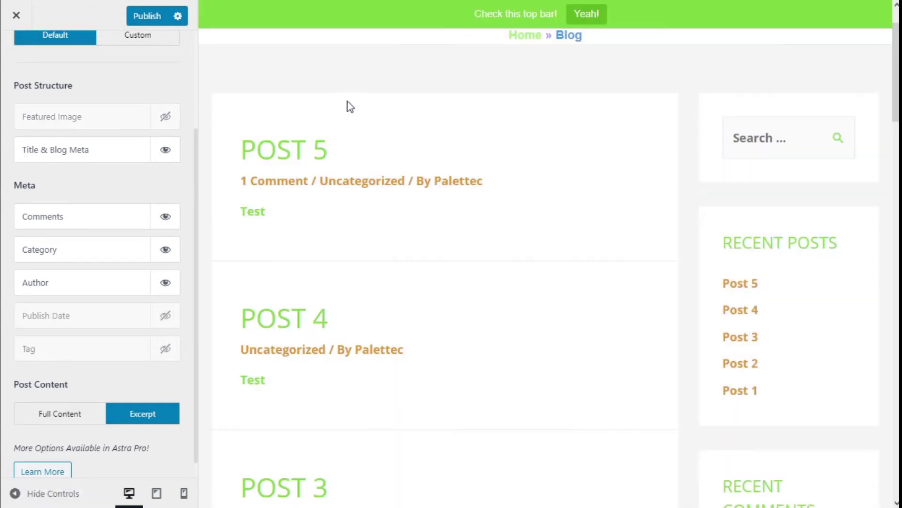
scroll(169, 120, up, 1)
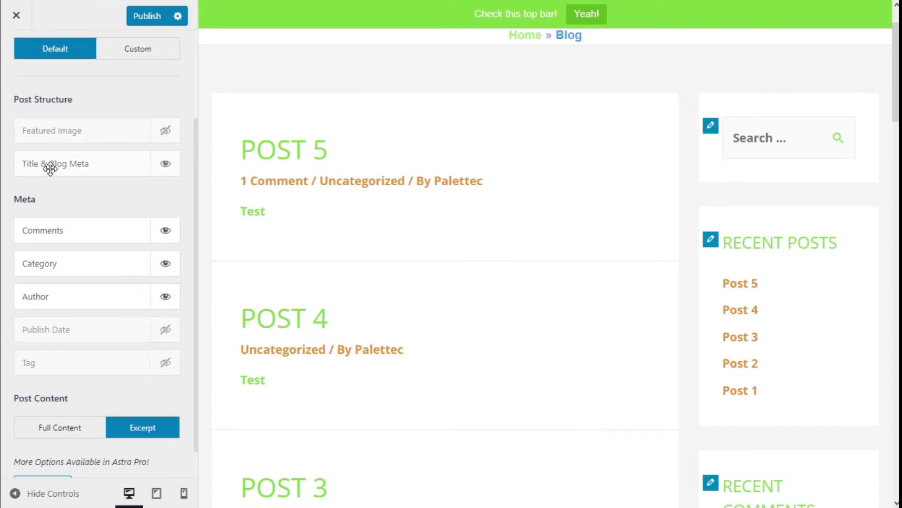
click(165, 131)
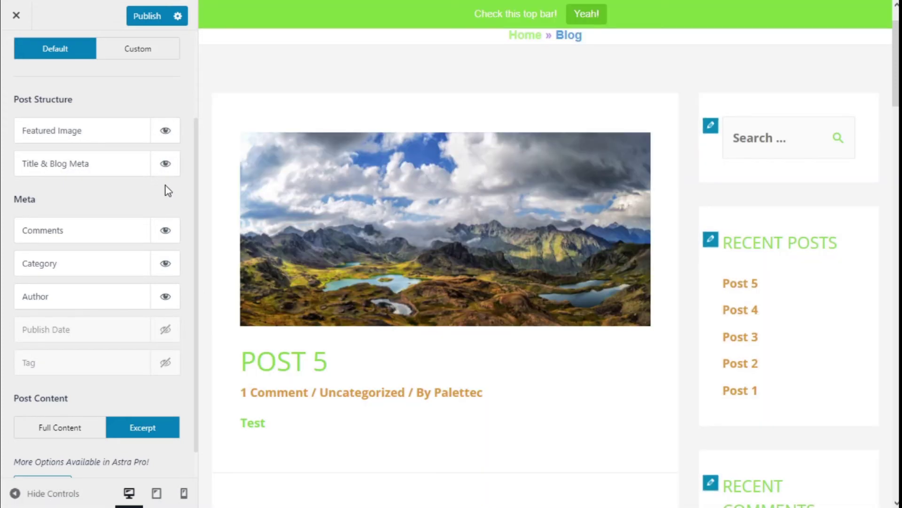
click(167, 164)
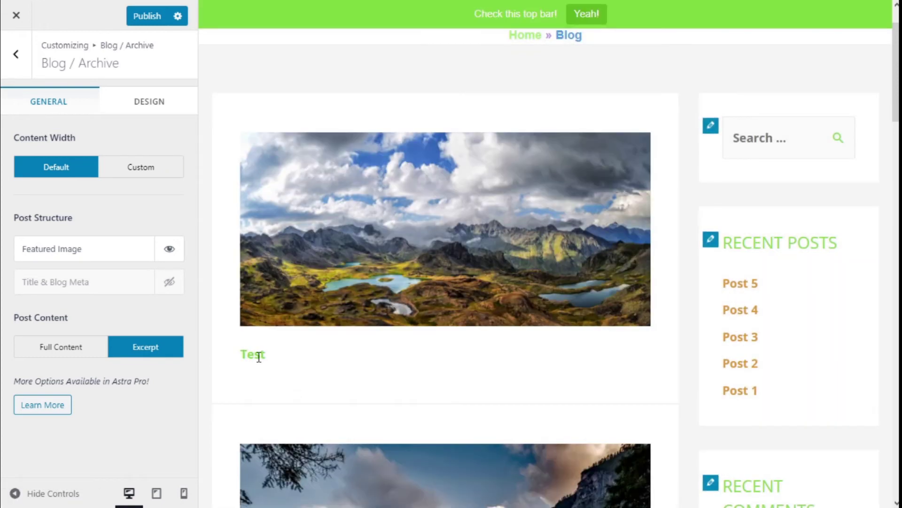
click(170, 283)
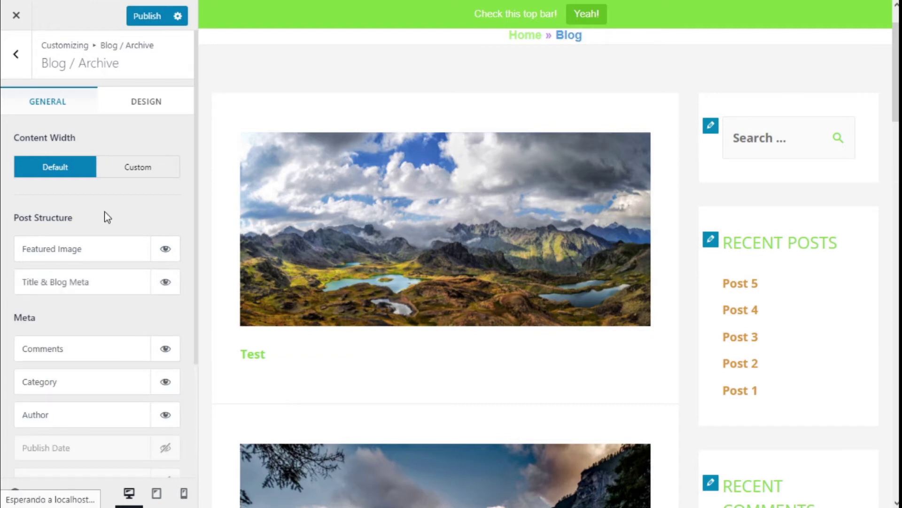
Step: Add Publish Date and Tag to the archive post meta, keeping Excerpt after trying Full Content
scroll(105, 211, down, 3)
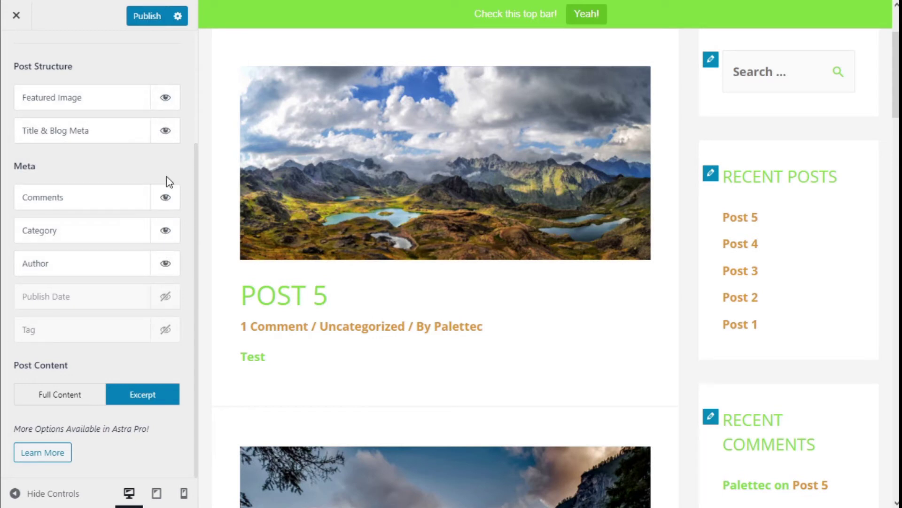
click(166, 297)
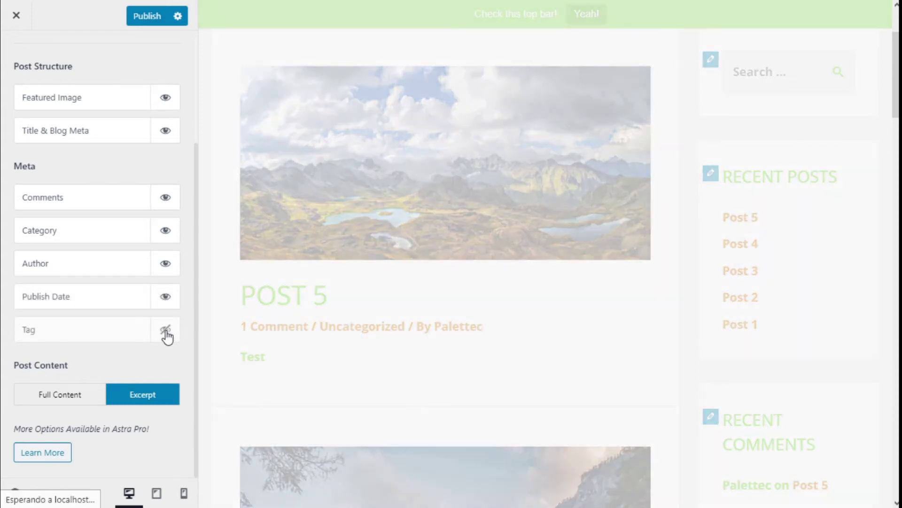
click(165, 330)
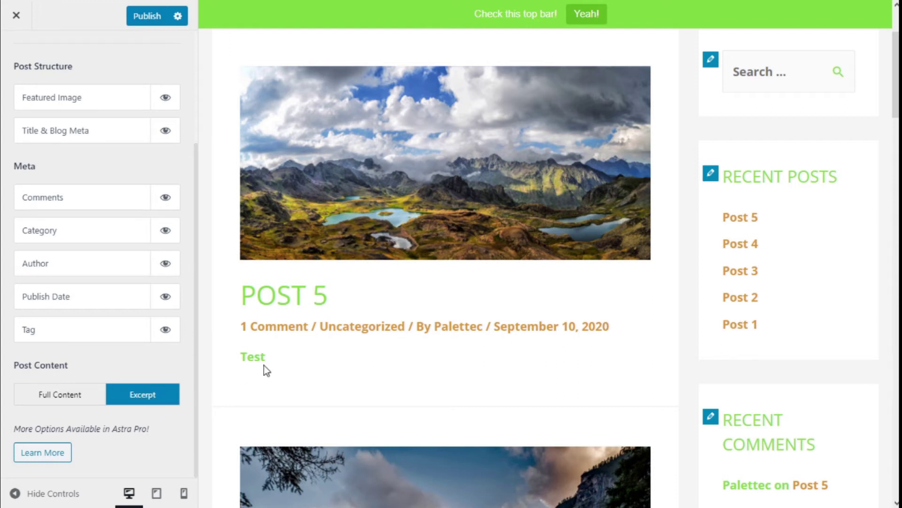
click(71, 404)
scroll(104, 346, up, 3)
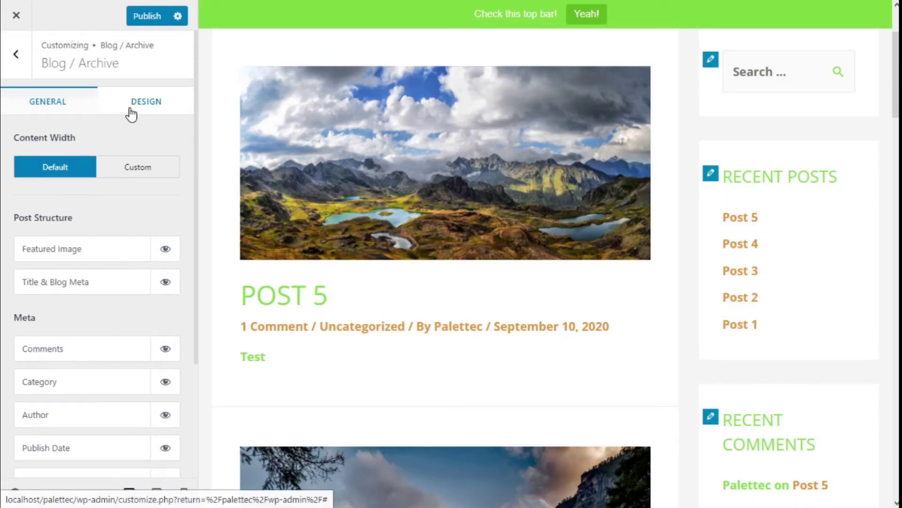
Step: Raise the archive Post Title Font Size from 22 px to 40 px
click(131, 113)
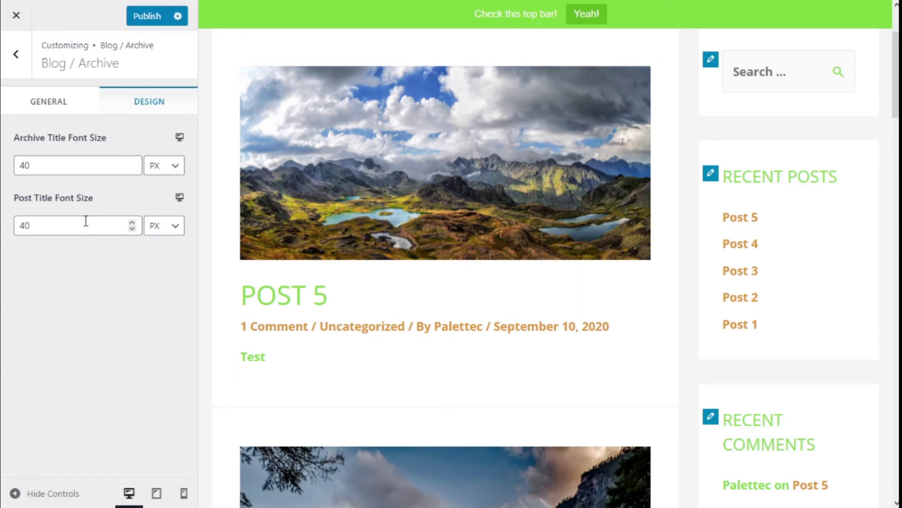
click(132, 228)
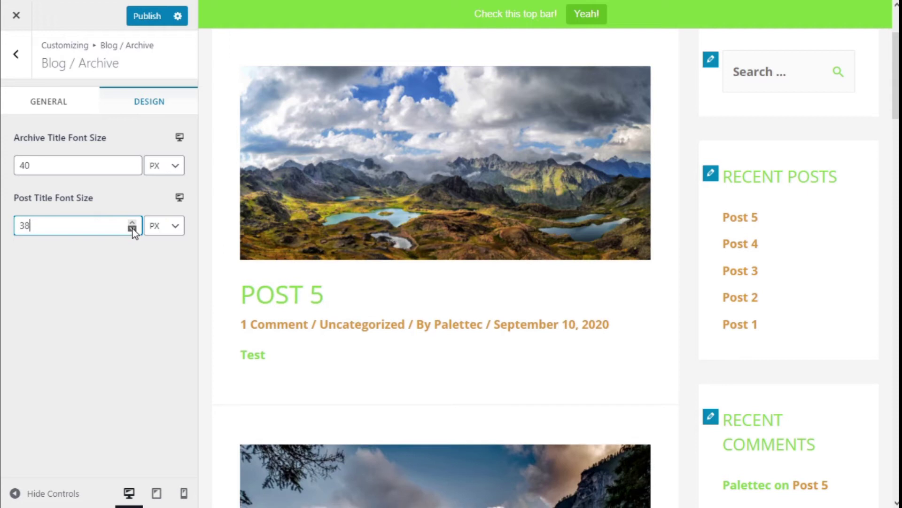
click(133, 223)
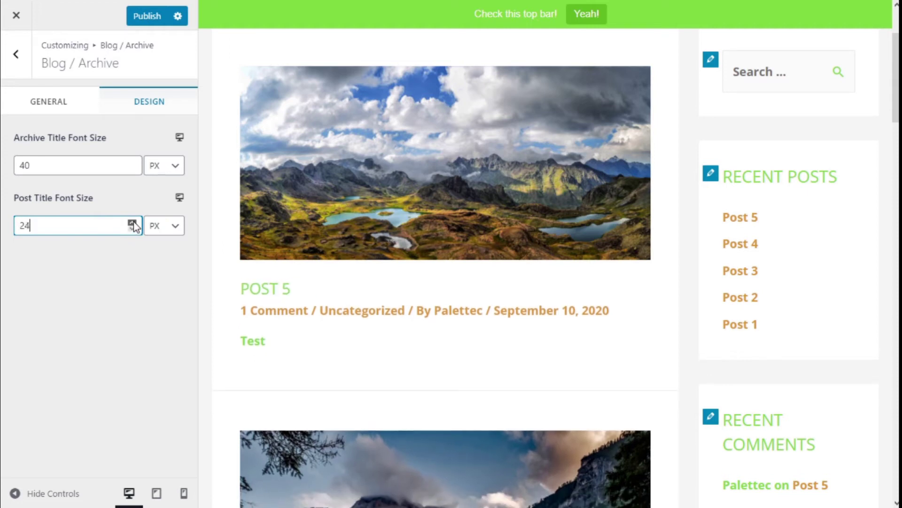
click(132, 223)
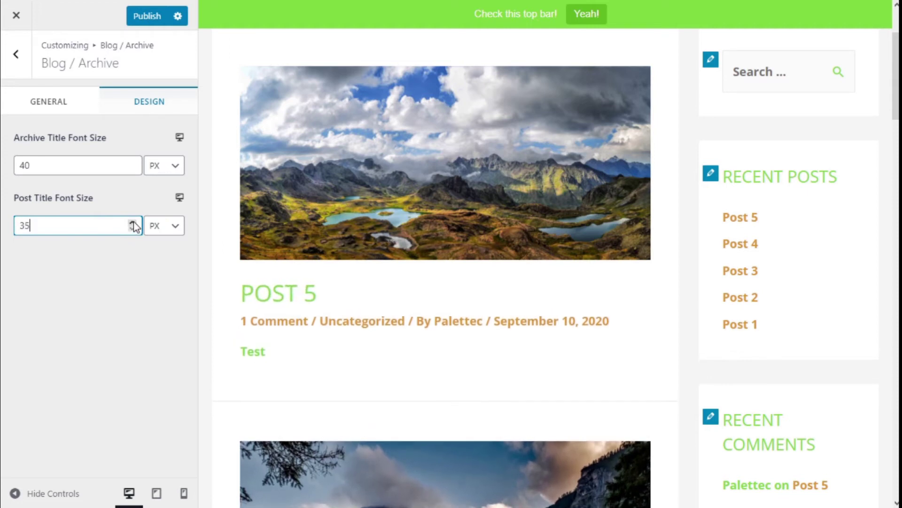
click(133, 223)
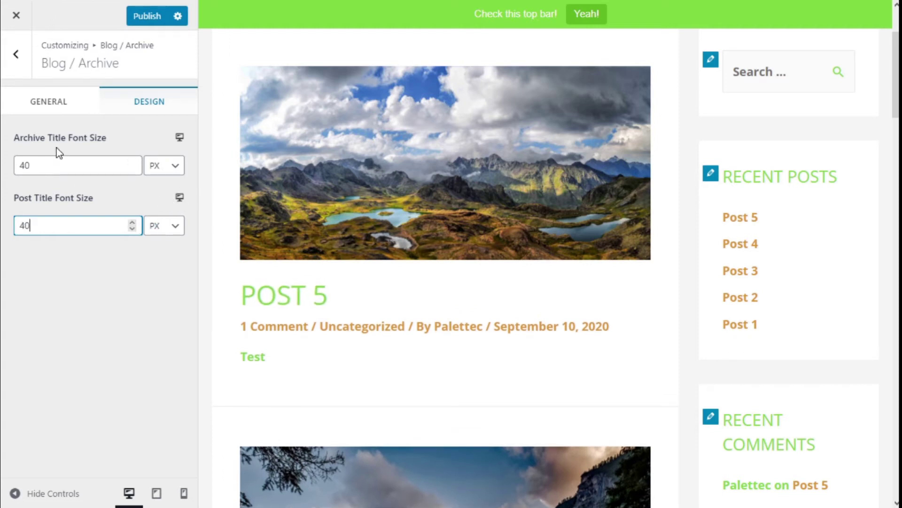
scroll(684, 238, down, 7)
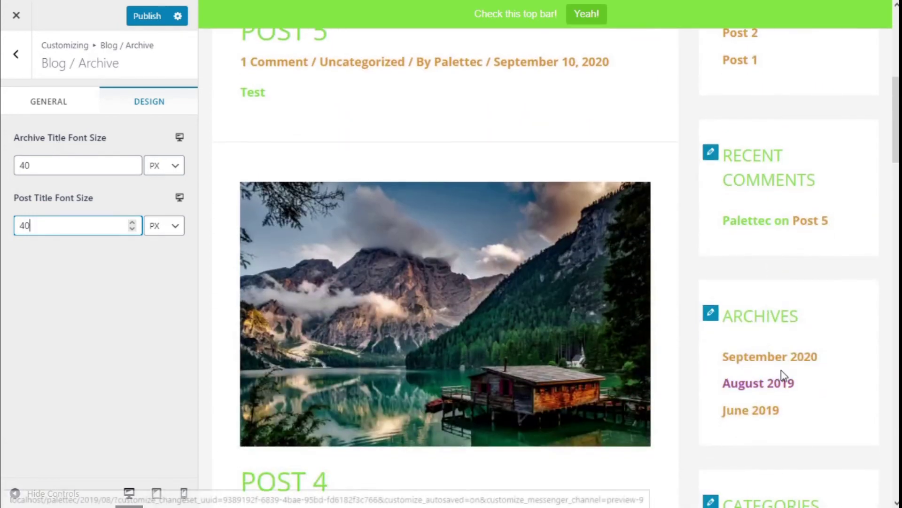
click(782, 362)
Step: With the September 2020 archive previewed, lower Archive Title Font Size to 25 px, then preview Post 5
click(783, 363)
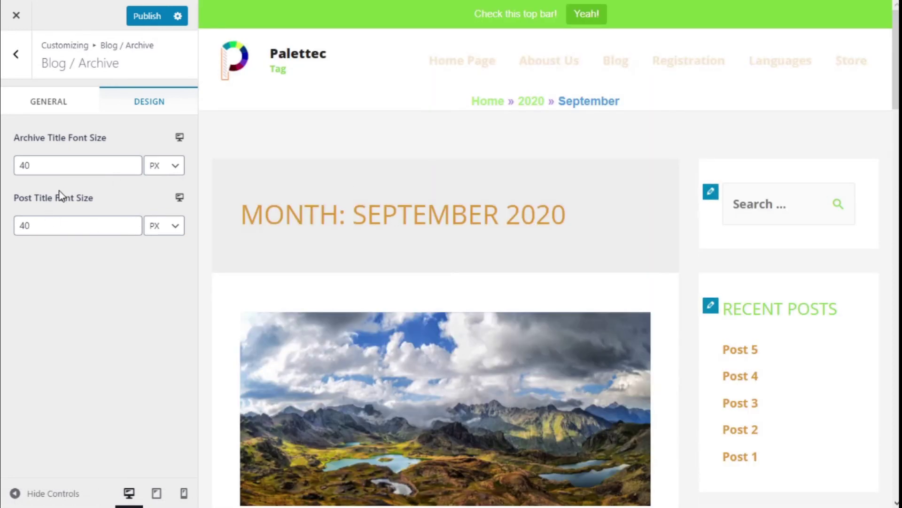
drag(131, 168, 132, 170)
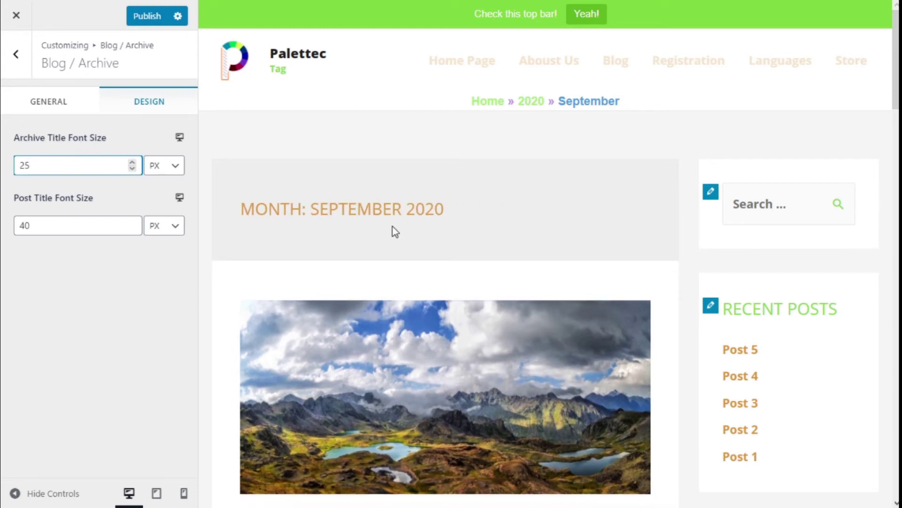
scroll(399, 228, down, 4)
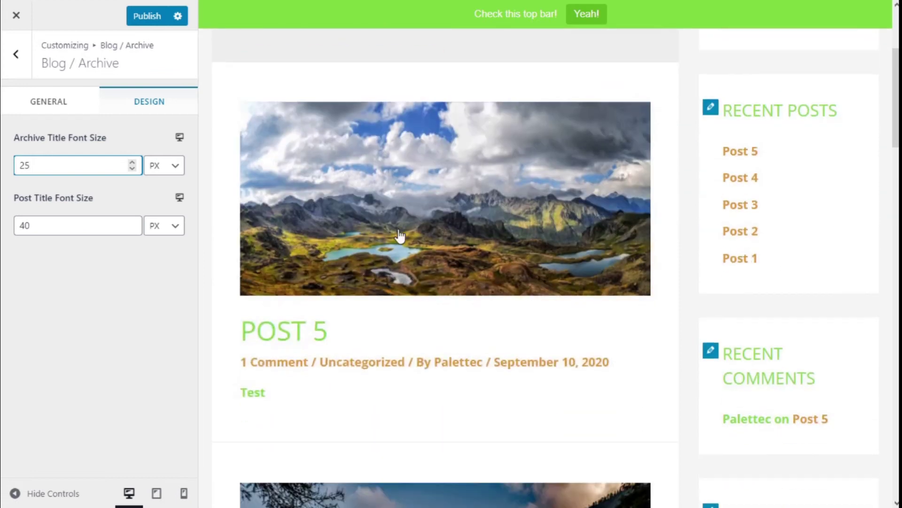
click(281, 332)
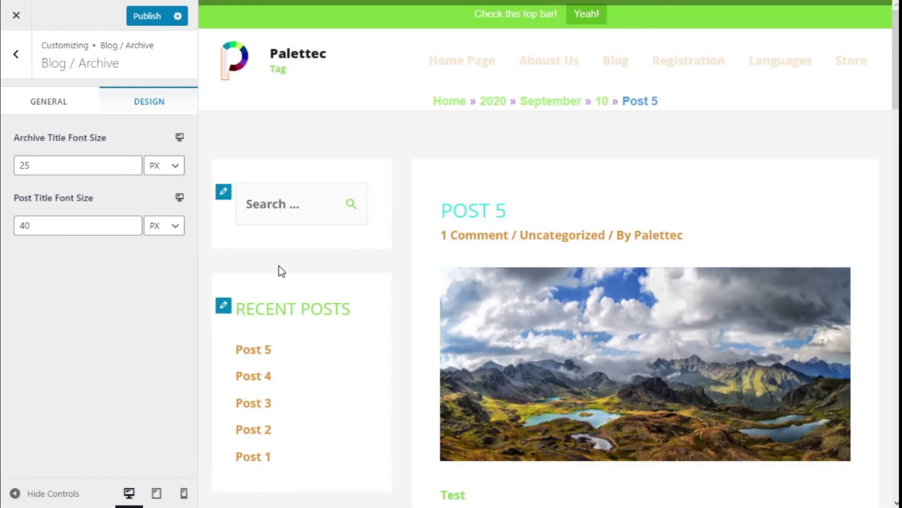
Step: Open Single Post settings and leave Content Width at Default after trying Custom
click(19, 56)
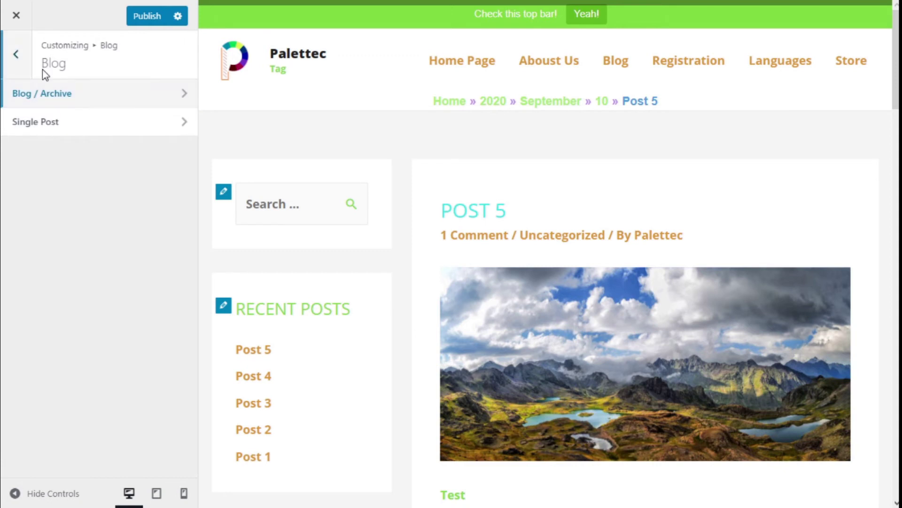
click(61, 123)
scroll(61, 125, down, 3)
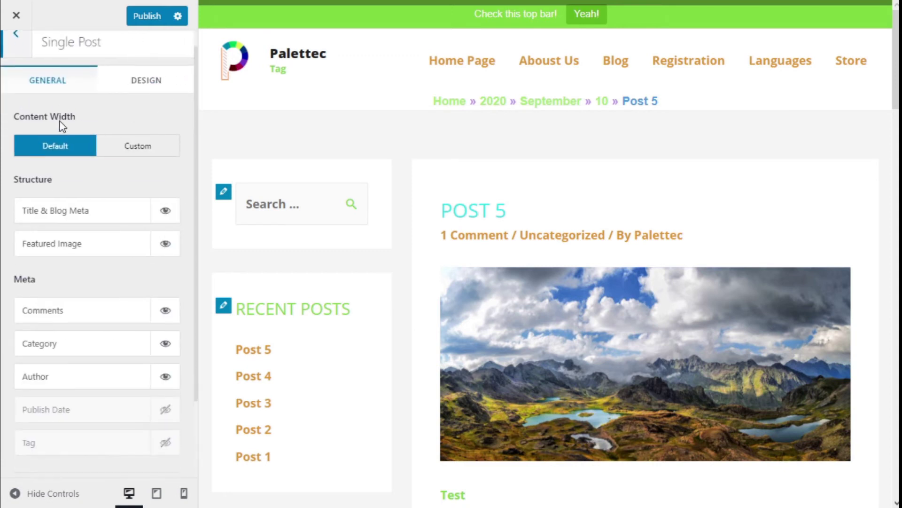
scroll(94, 221, down, 1)
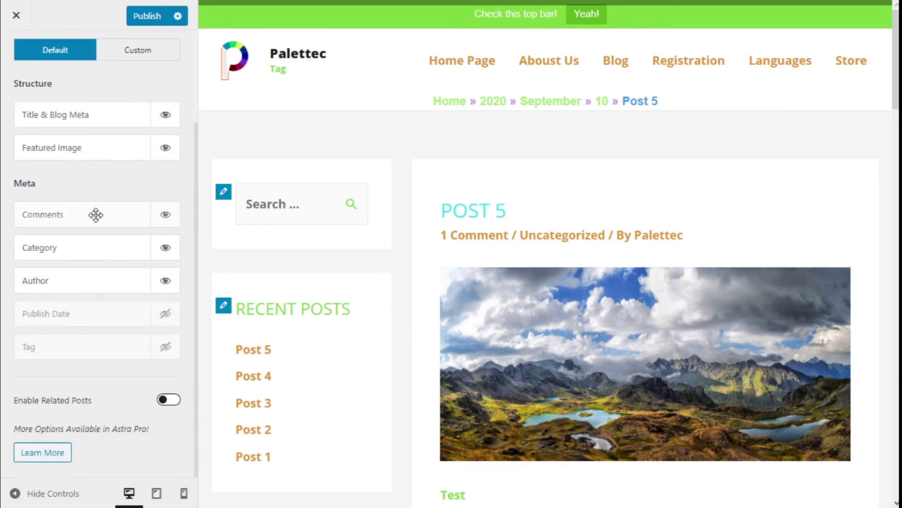
scroll(104, 212, up, 2)
click(135, 158)
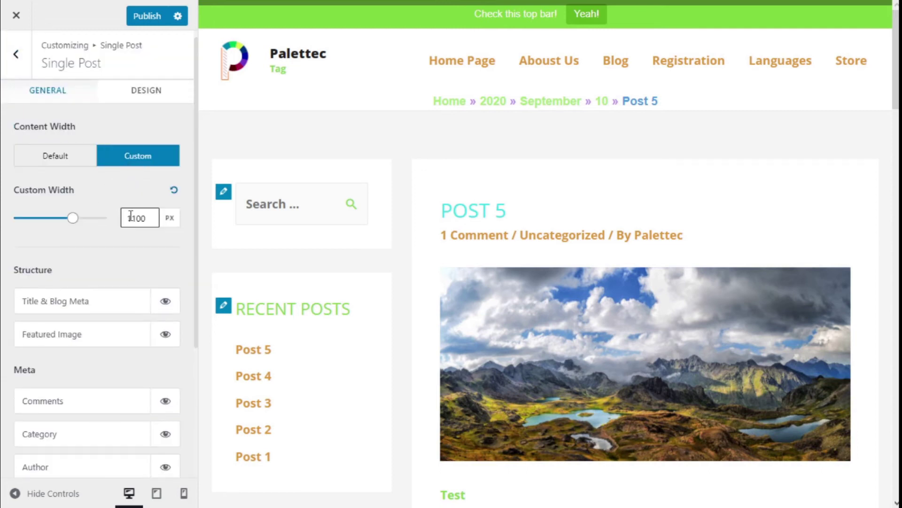
click(81, 155)
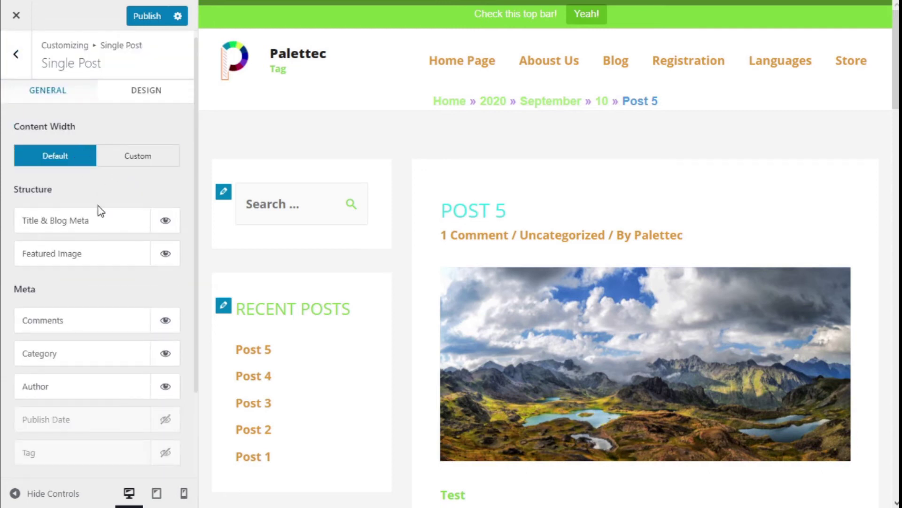
Step: Move the Featured Image above Title & Blog Meta in the single post structure
scroll(101, 211, down, 1)
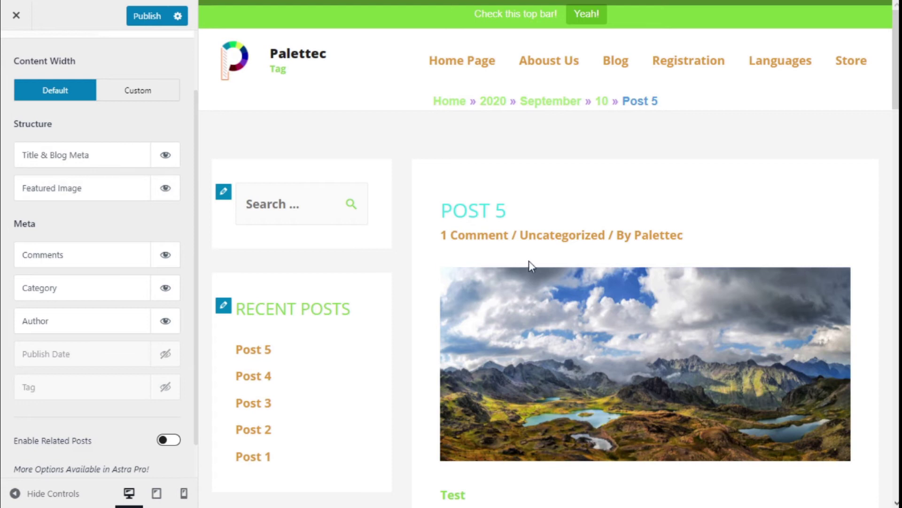
scroll(531, 261, down, 1)
scroll(535, 263, down, 2)
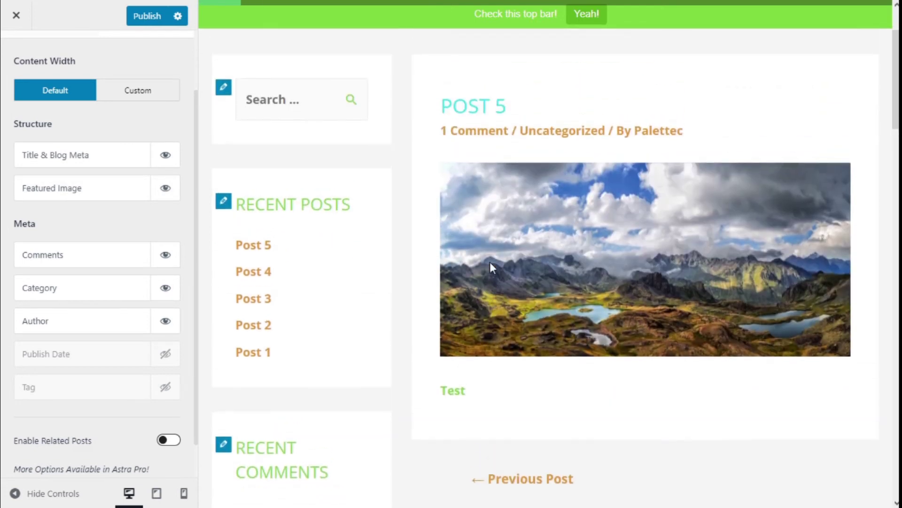
scroll(490, 261, up, 1)
drag(85, 196, 87, 152)
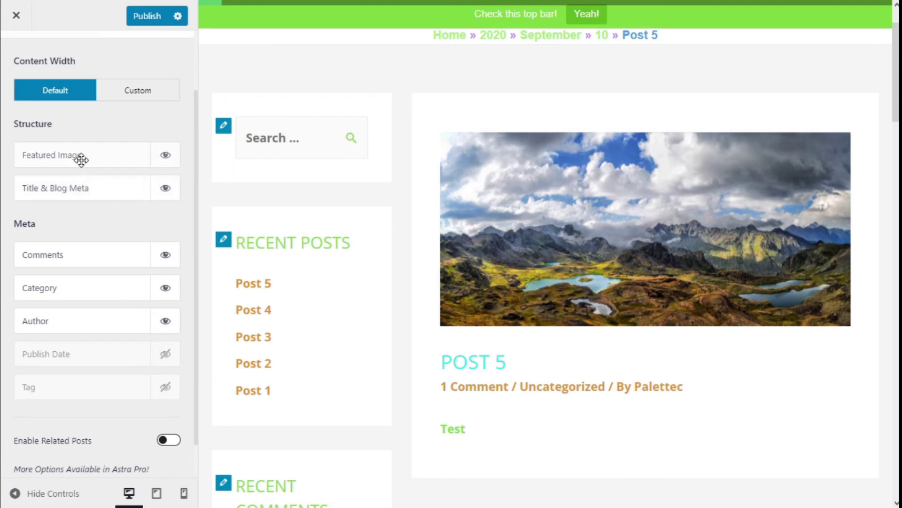
scroll(458, 288, down, 3)
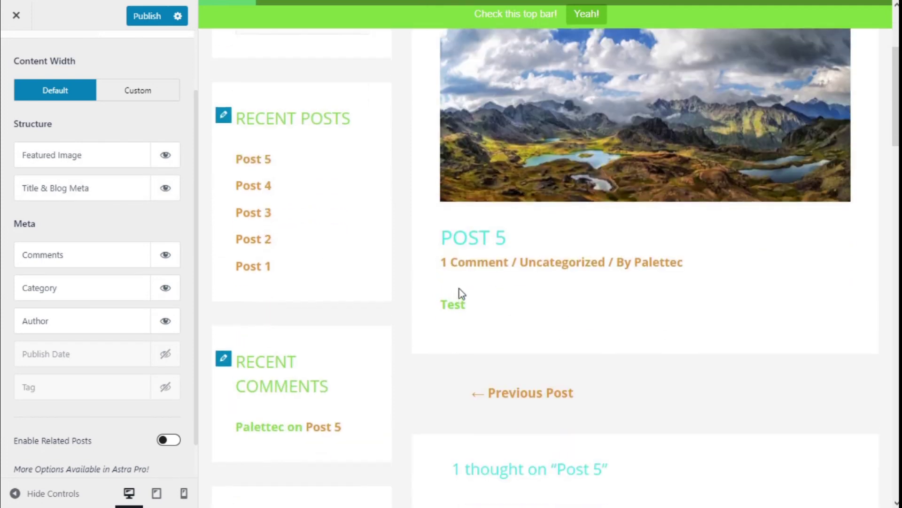
scroll(101, 230, down, 1)
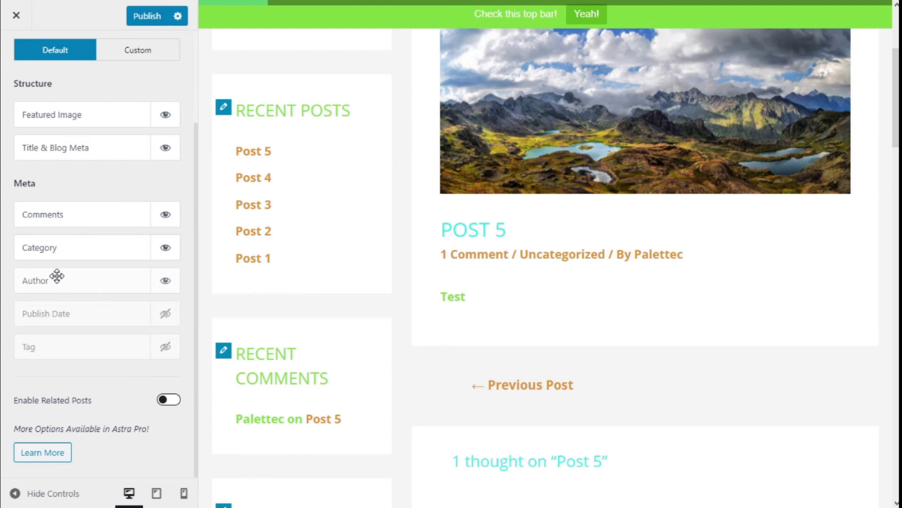
drag(57, 276, 107, 316)
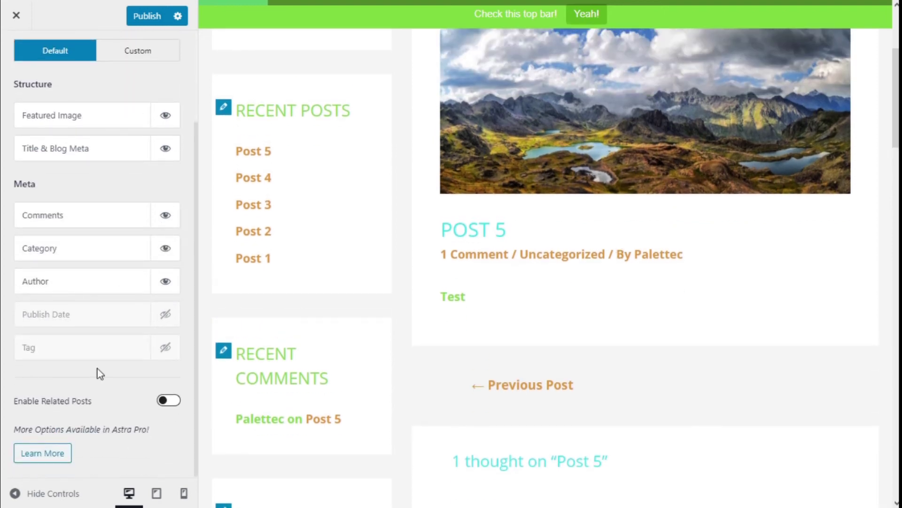
Step: Hide Comments, enable Publish Date, and move Publish Date to the top of the single post meta
click(164, 216)
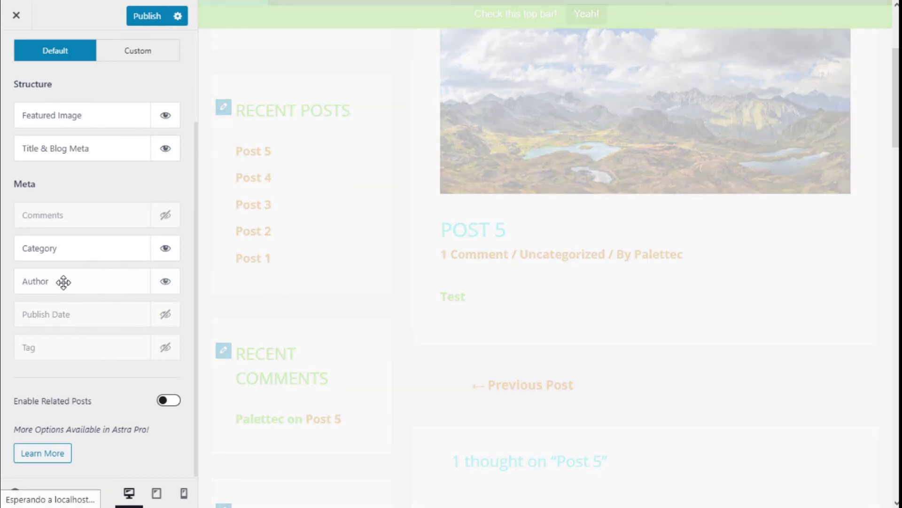
click(164, 316)
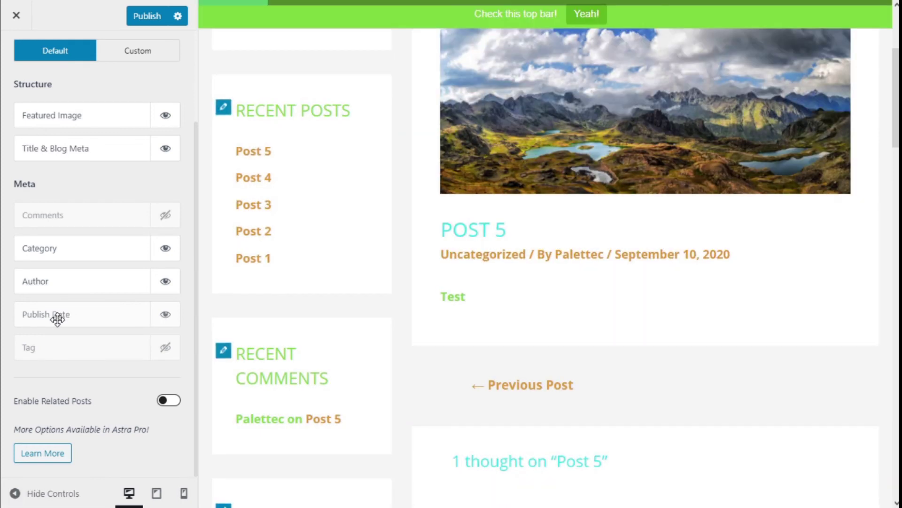
drag(57, 316, 60, 288)
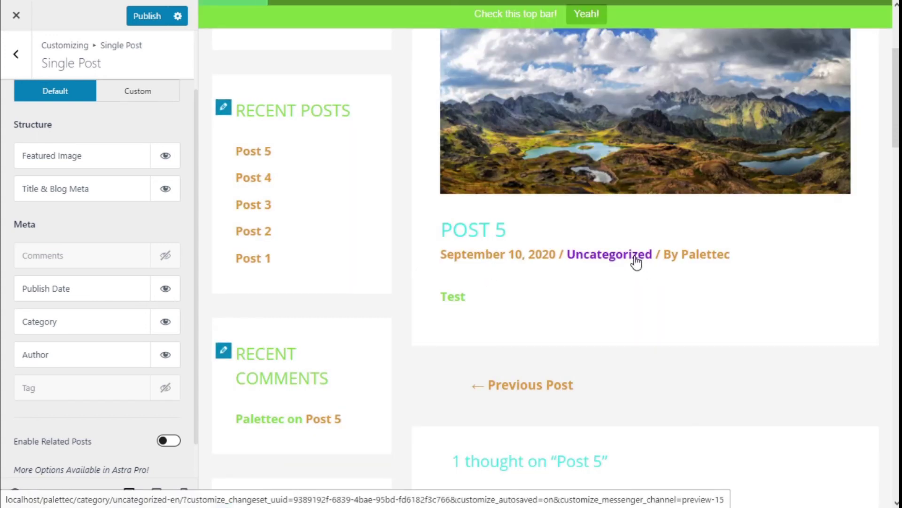
Step: Enable Related Posts, showing 2 posts in 2 columns below Post 5
scroll(86, 277, down, 1)
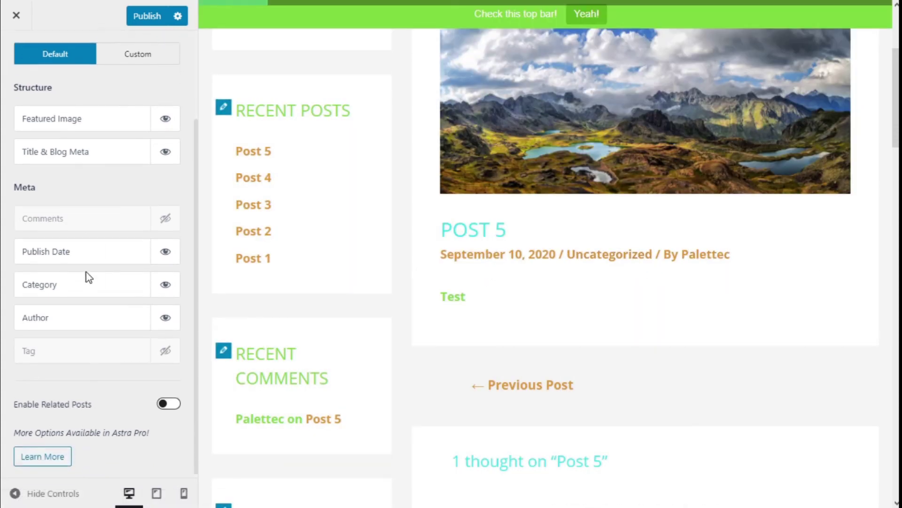
scroll(613, 235, down, 1)
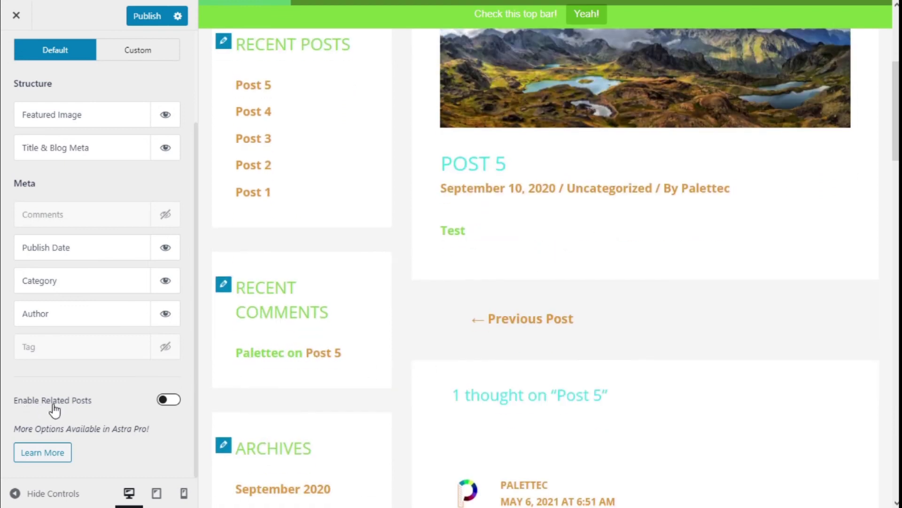
click(177, 403)
scroll(141, 280, down, 5)
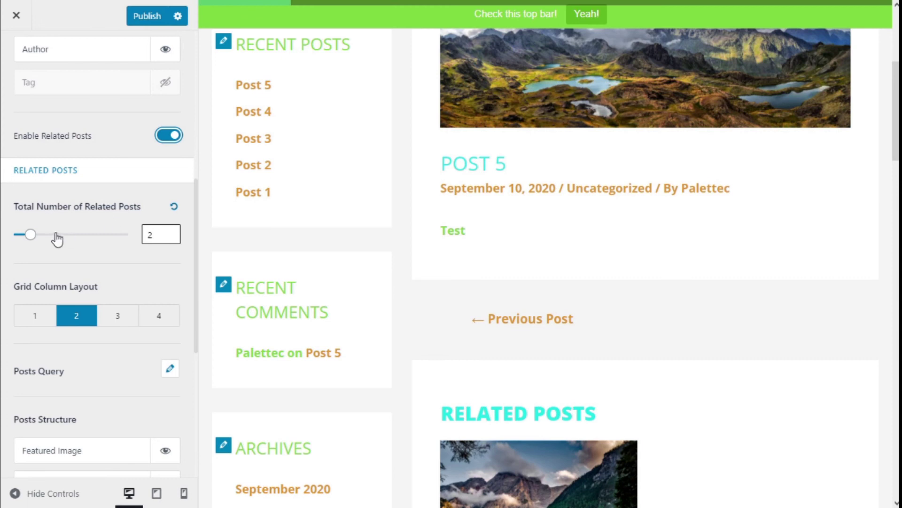
scroll(477, 282, down, 2)
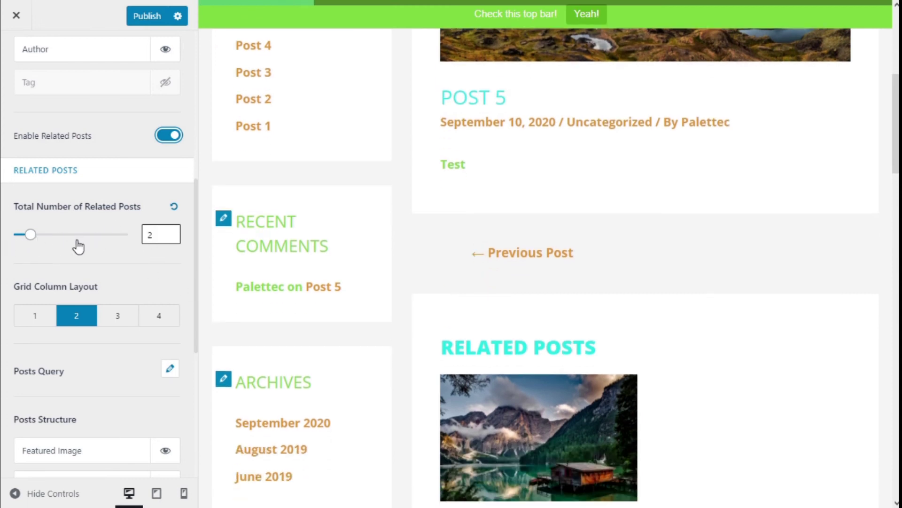
scroll(77, 249, down, 2)
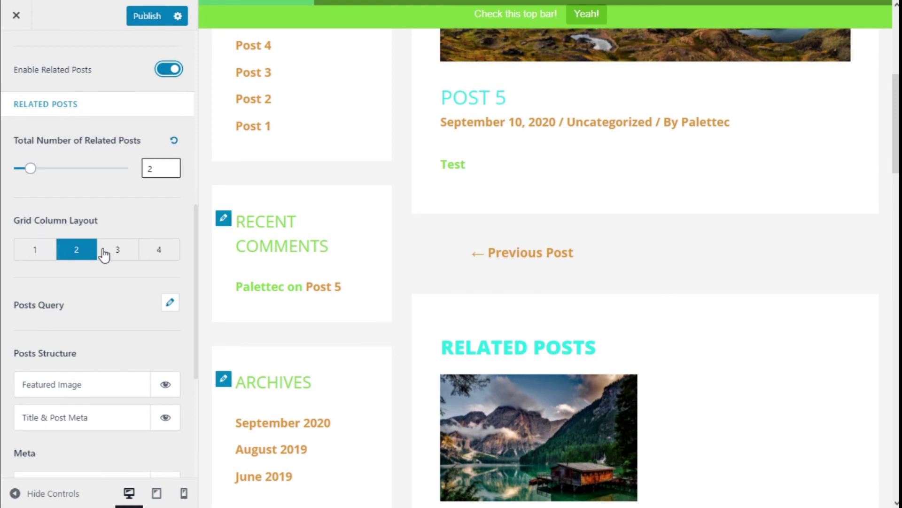
scroll(123, 263, down, 2)
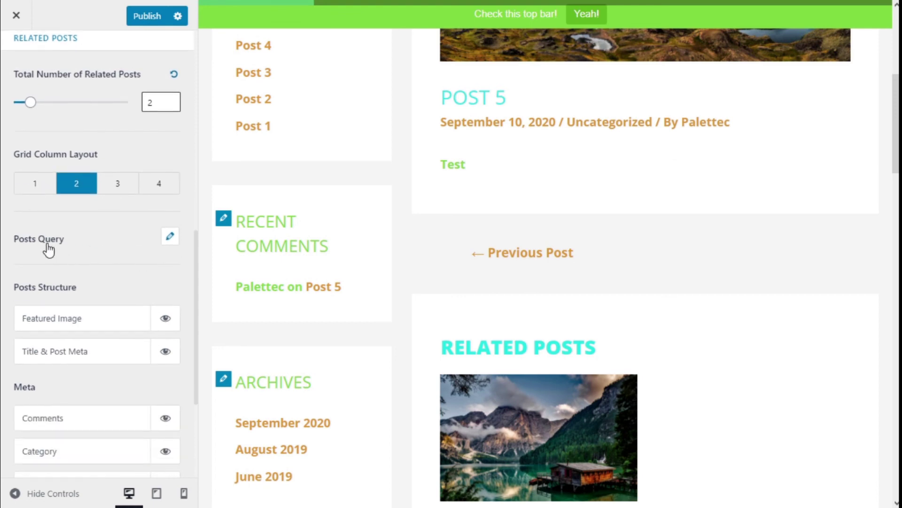
Step: Check the related posts query: related by Categories, ordered by Date, ascending
click(167, 237)
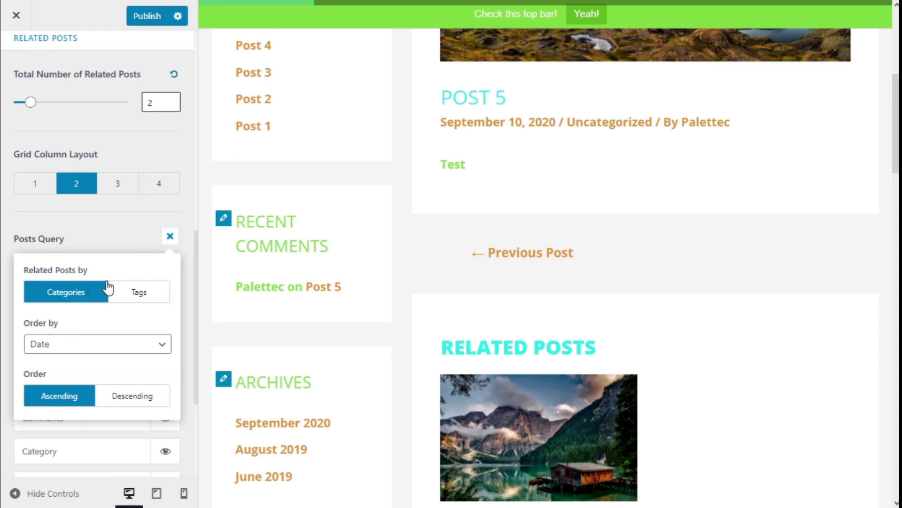
scroll(105, 286, down, 2)
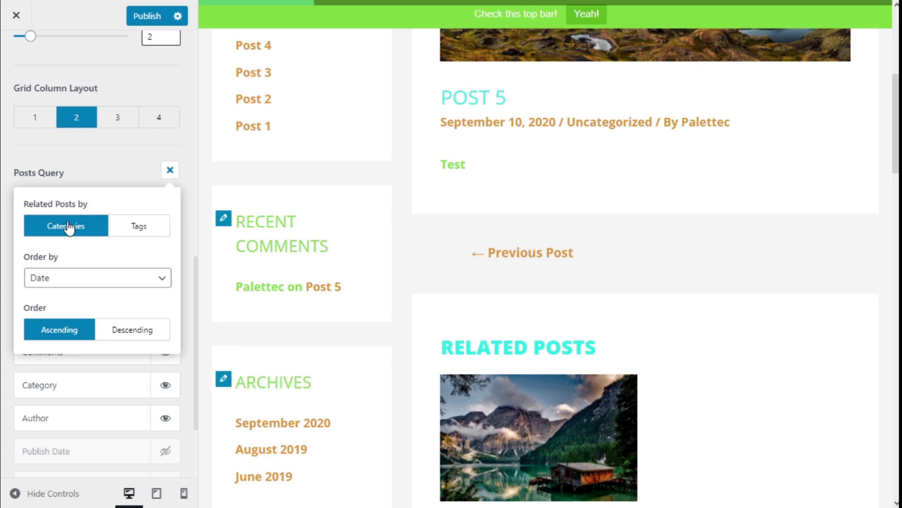
scroll(125, 227, down, 2)
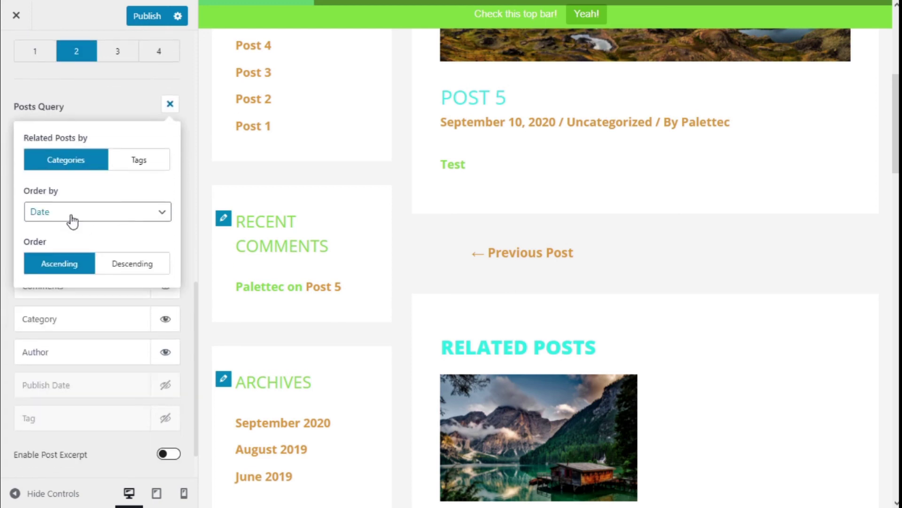
click(71, 219)
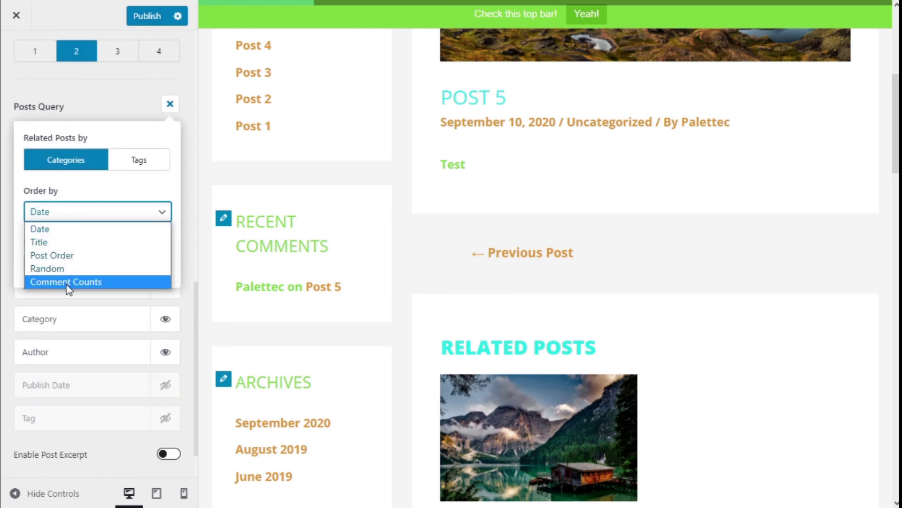
click(69, 197)
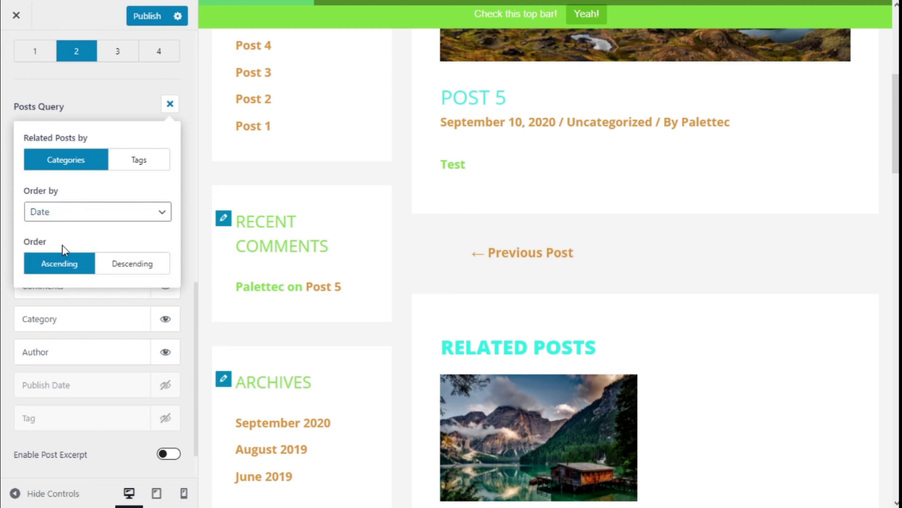
click(170, 103)
Step: Enable the related posts excerpt and set its word count to 20
scroll(132, 123, down, 1)
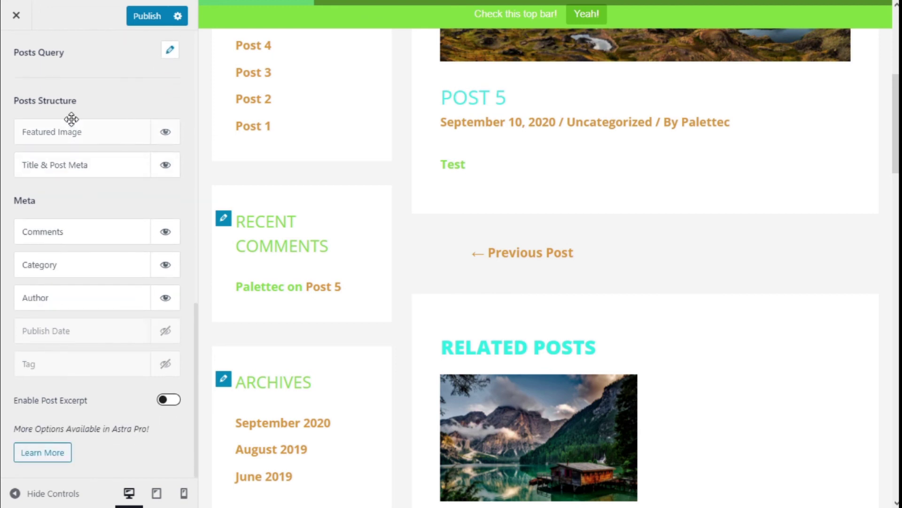
scroll(524, 281, down, 2)
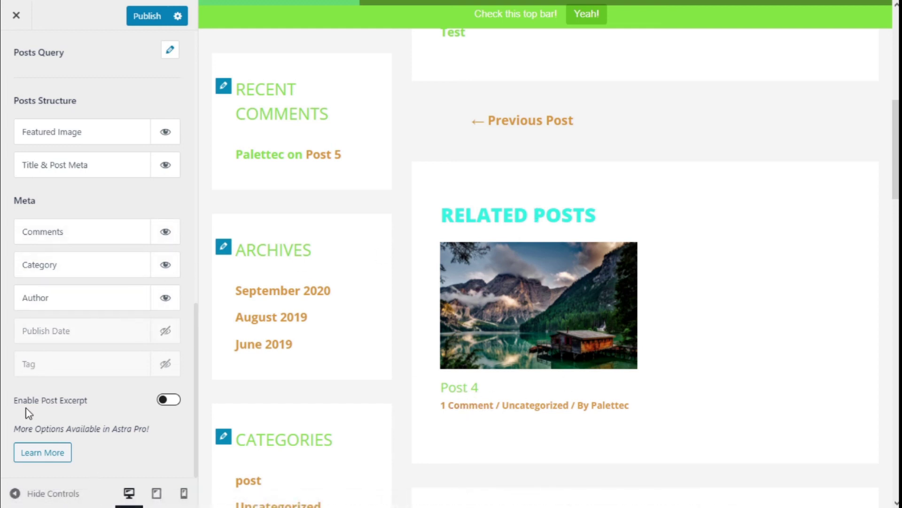
click(169, 401)
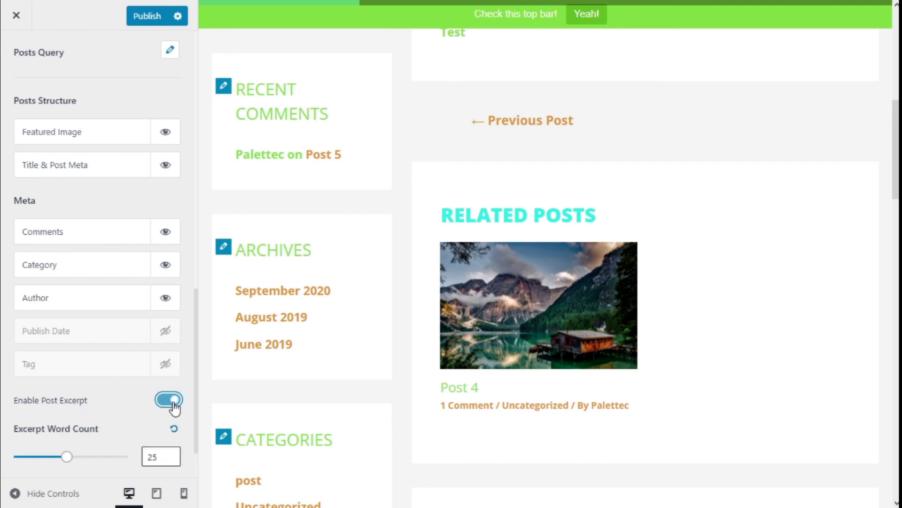
scroll(479, 423, down, 1)
scroll(70, 354, down, 1)
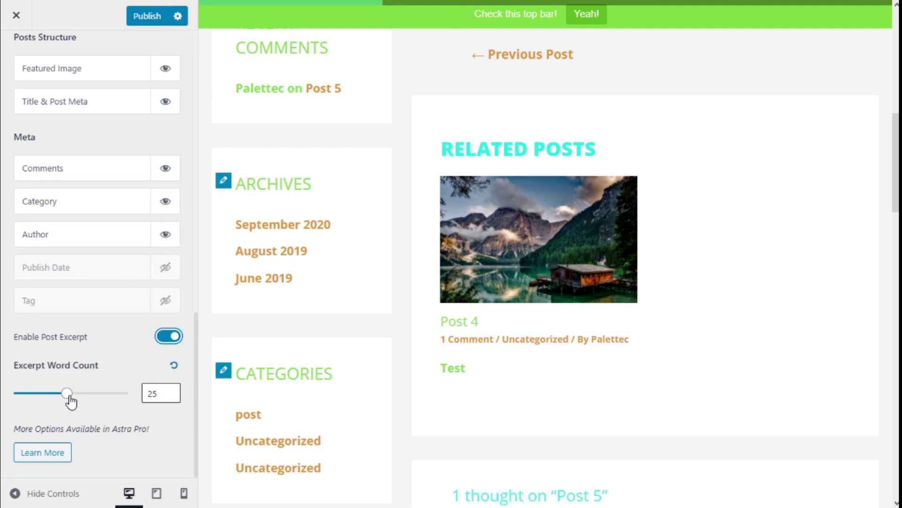
drag(67, 393, 56, 398)
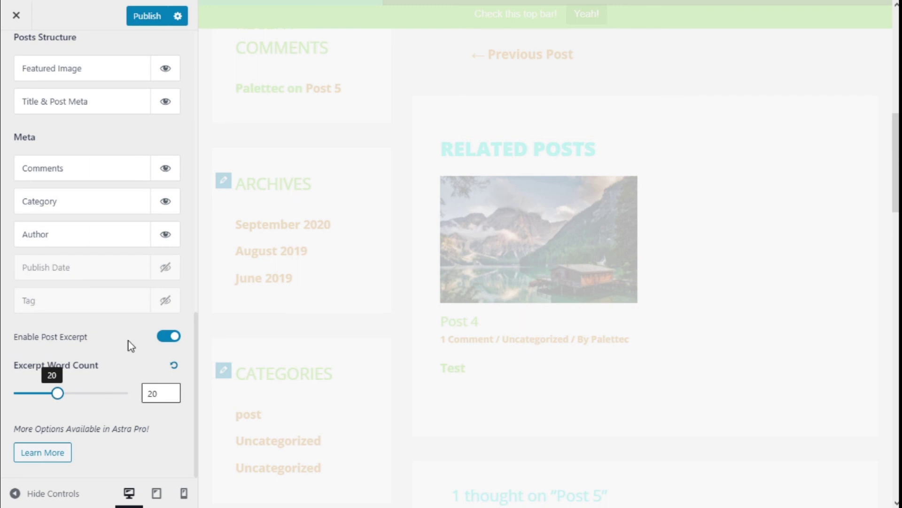
scroll(117, 306, up, 3)
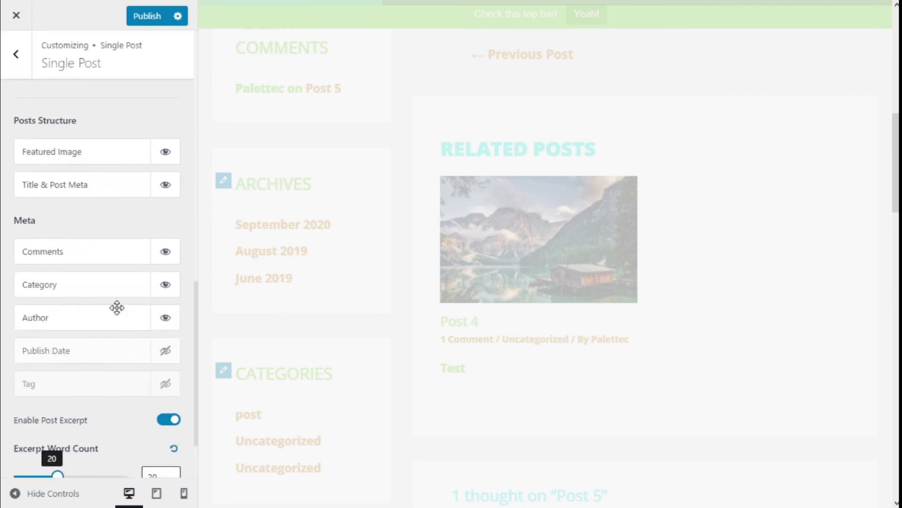
scroll(117, 306, up, 2)
scroll(548, 237, up, 2)
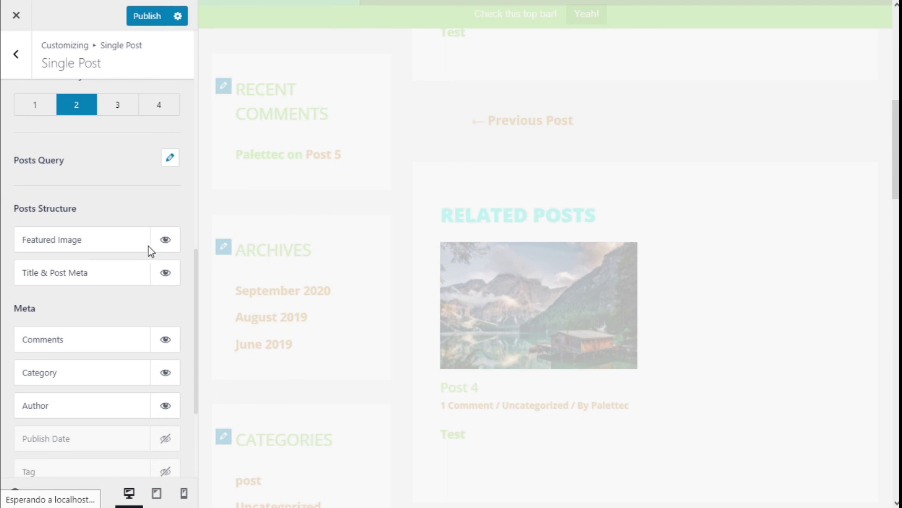
scroll(82, 172, up, 3)
Step: Go back to the Blog settings overview and publish the Customizer changes
click(16, 55)
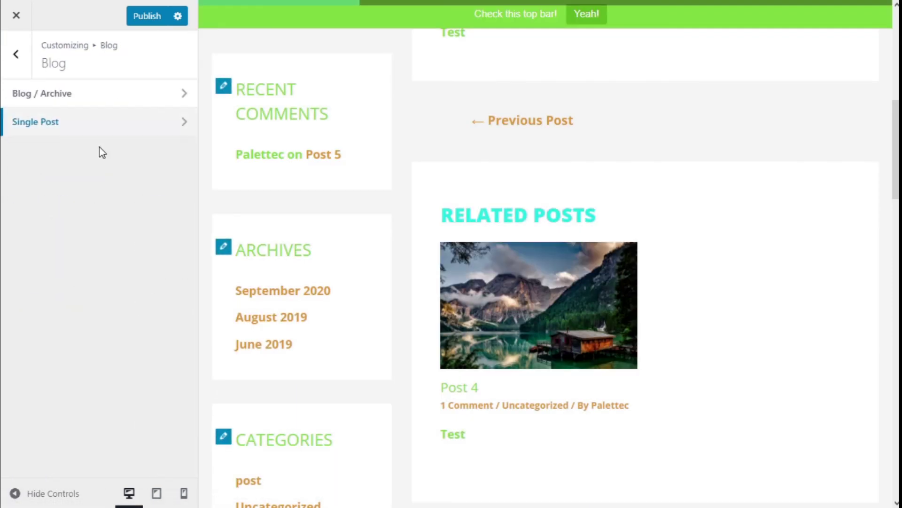
scroll(614, 241, up, 2)
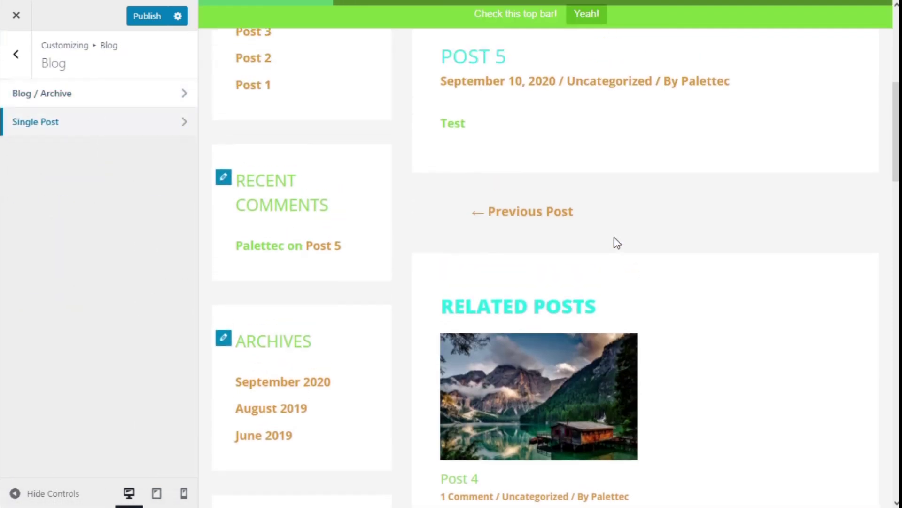
scroll(617, 243, up, 5)
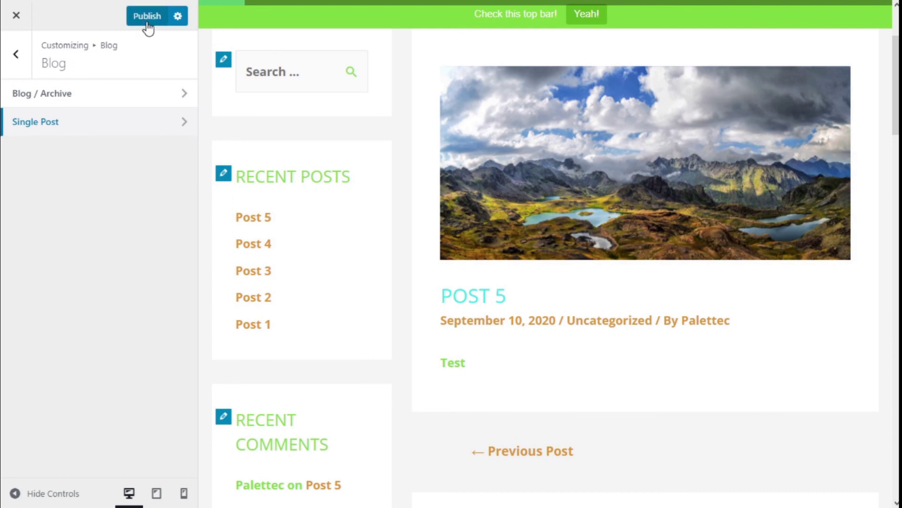
click(147, 17)
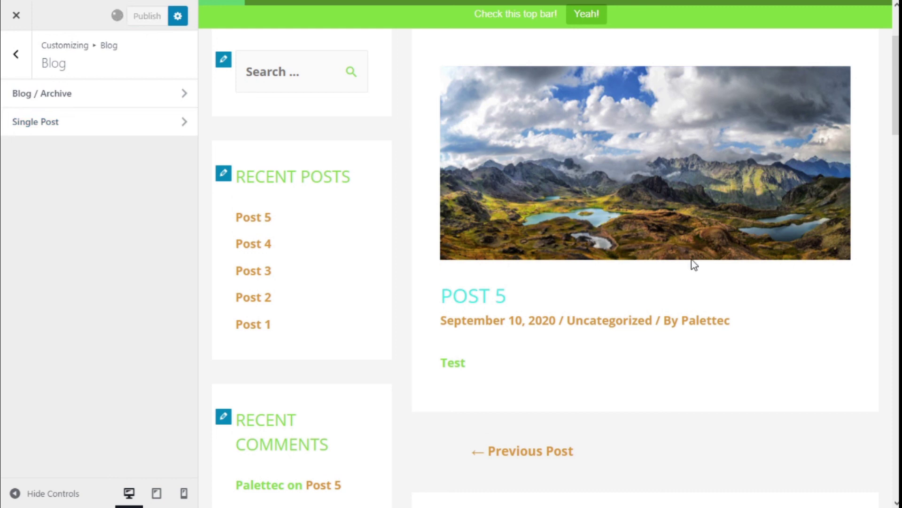